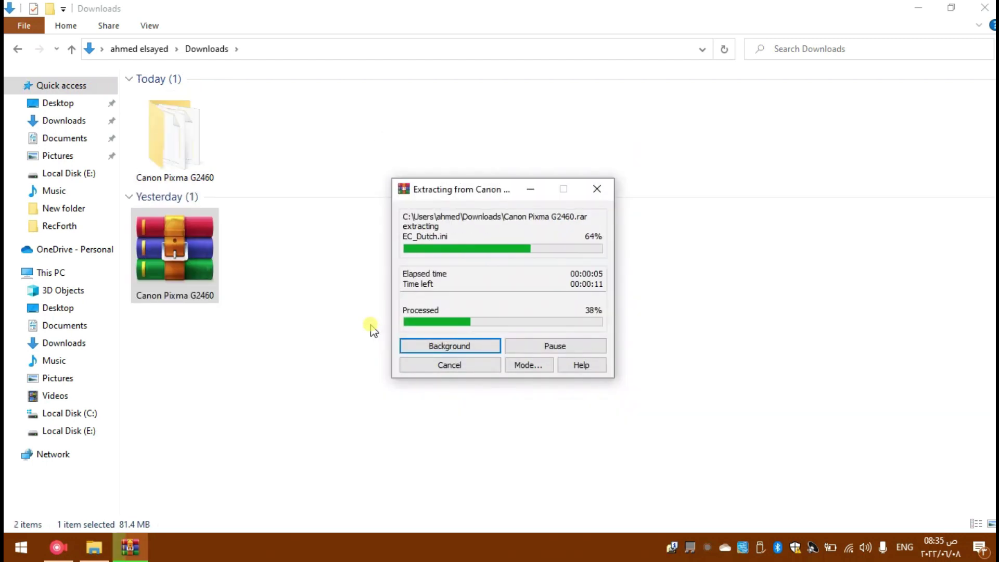
# Open the extracted Canon Pixma G2460 folder, browse to win > Driver > DrvSetup, and run SETUP64.
pyautogui.click(270, 146)
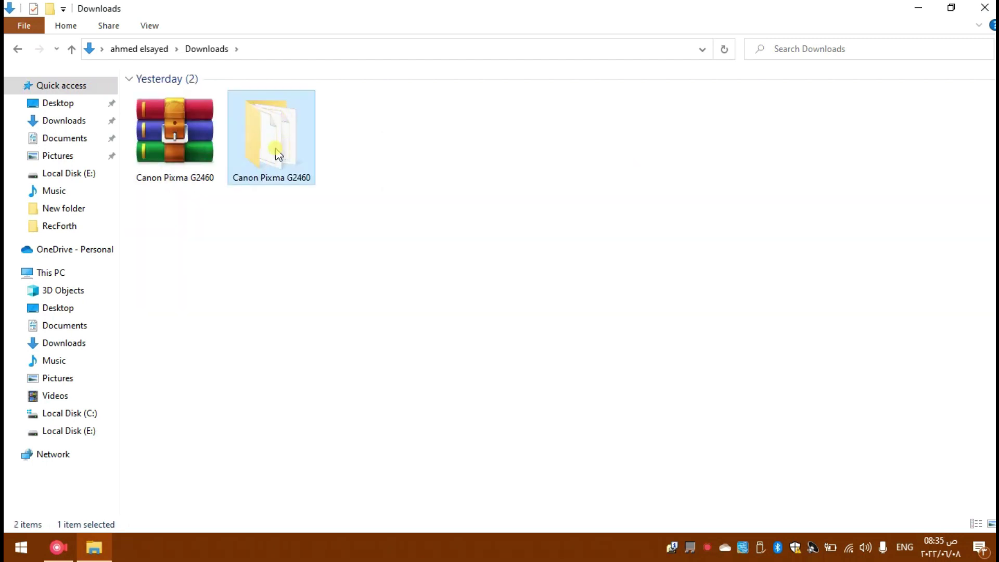
pyautogui.doubleClick(287, 152)
pyautogui.doubleClick(174, 97)
pyautogui.doubleClick(180, 99)
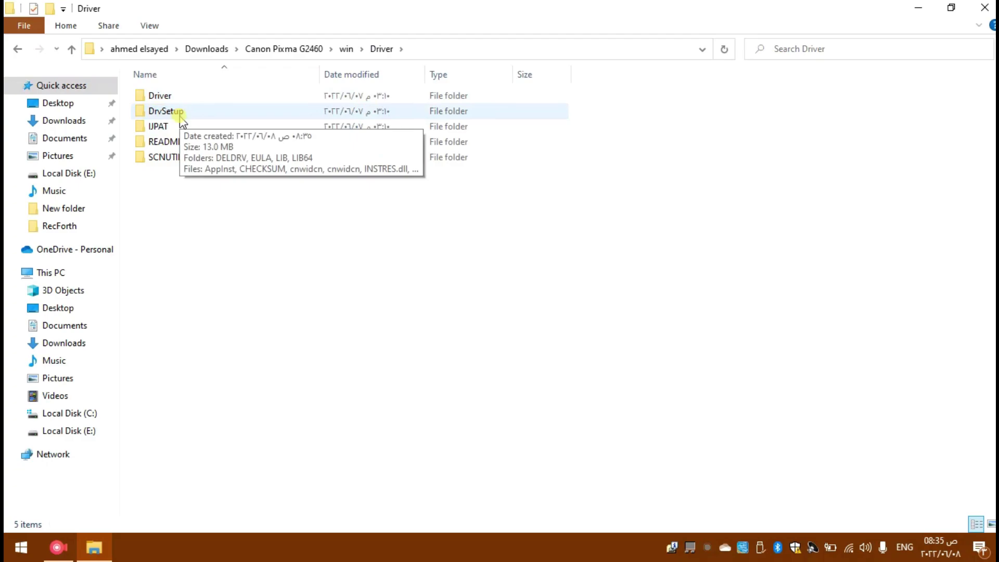
pyautogui.doubleClick(180, 119)
pyautogui.doubleClick(155, 266)
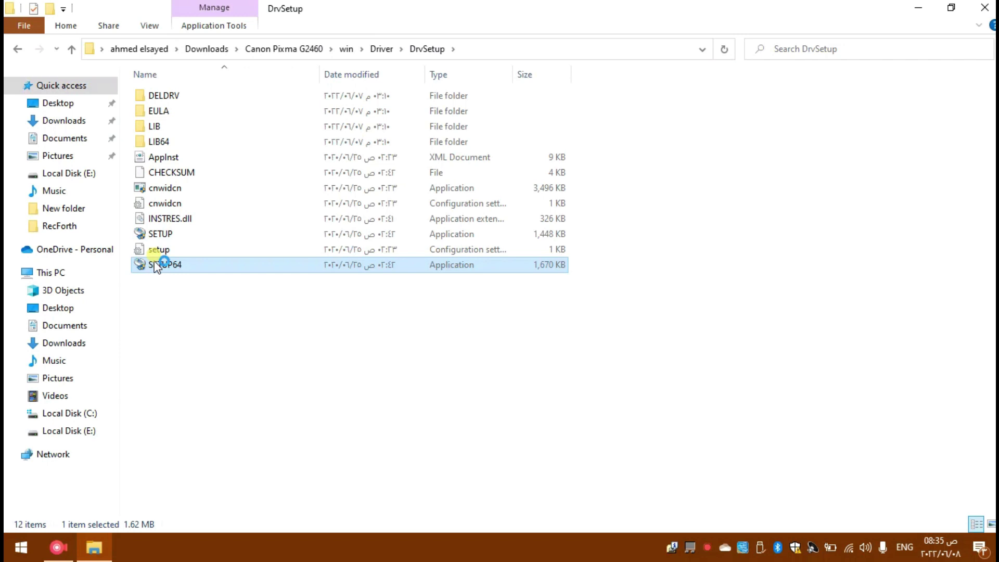
# Install the printer driver with residence Europe, Middle East, Africa for the USB-connected G2060 series printer, accepting the license agreement, and exit the installer.
pyautogui.click(702, 415)
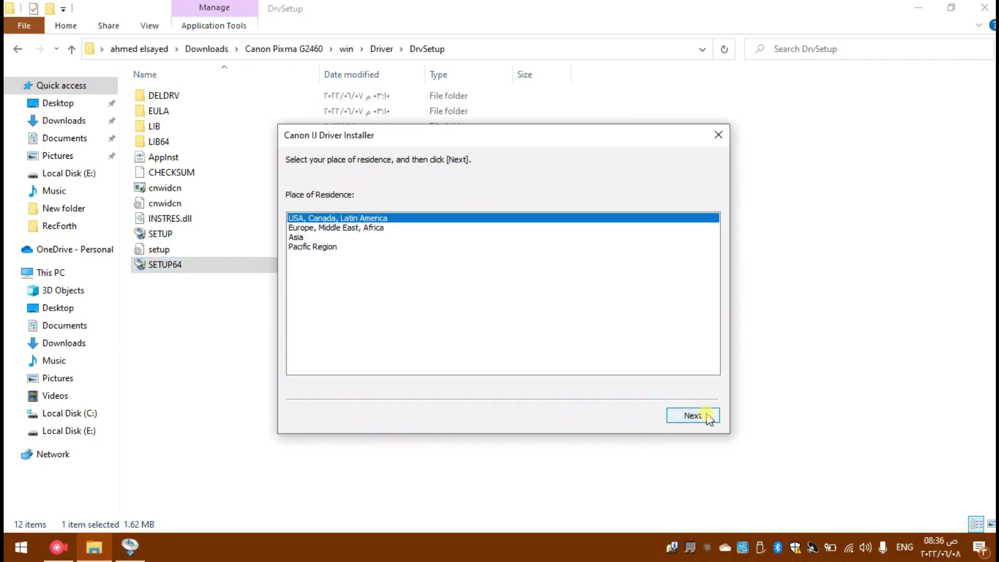
pyautogui.click(307, 228)
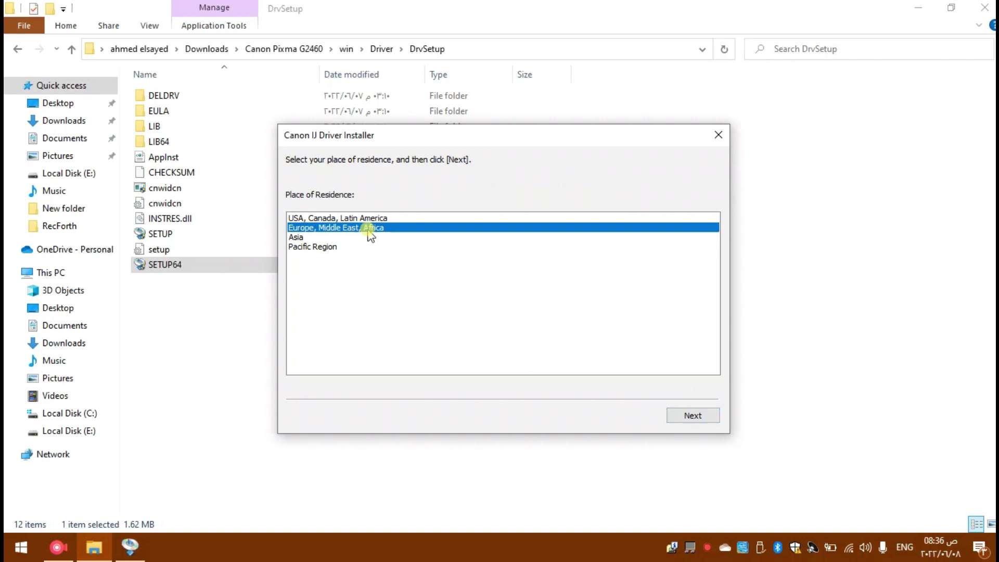
pyautogui.click(695, 417)
pyautogui.click(620, 416)
pyautogui.click(297, 233)
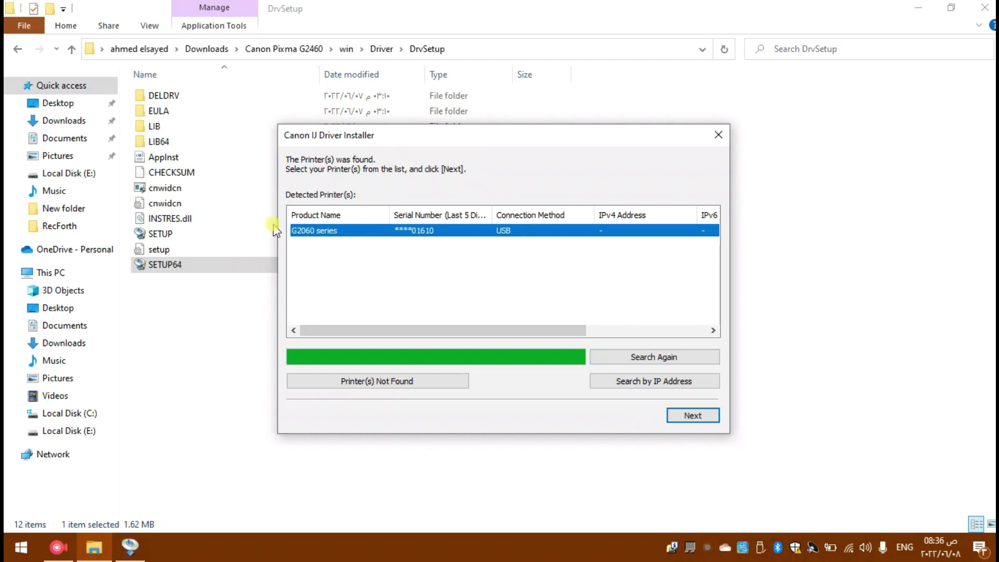
pyautogui.click(705, 421)
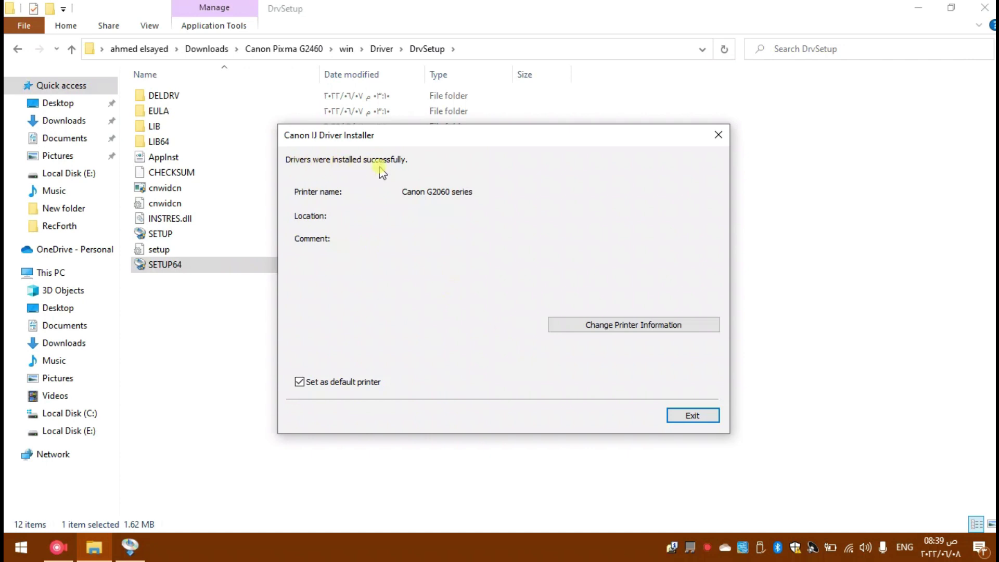
pyautogui.click(693, 416)
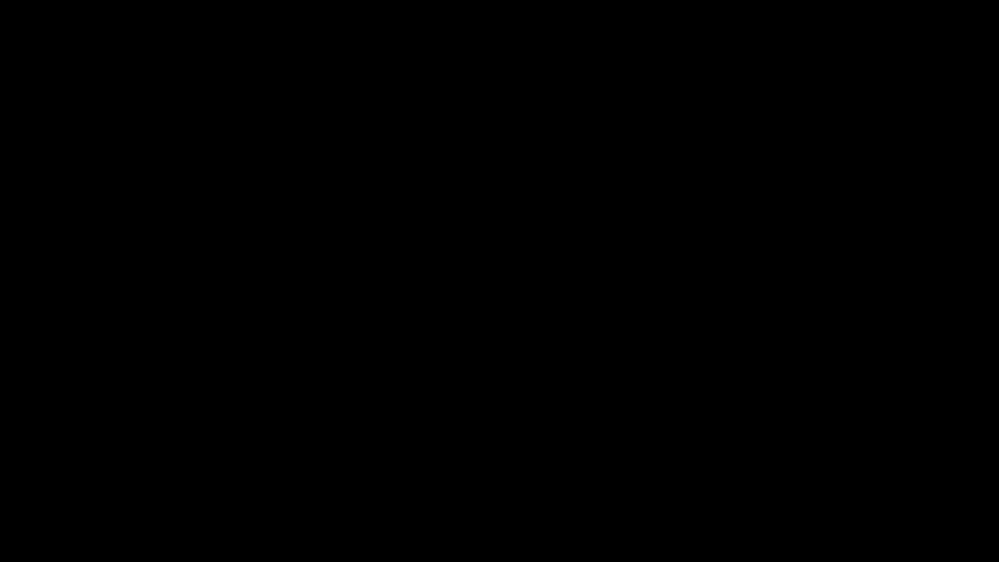
# Return to the Canon Pixma G2460 folder in Downloads, browse to win > Driver > SCNUTIL > ScanUtility, and run the SETUP application.
pyautogui.doubleClick(18, 51)
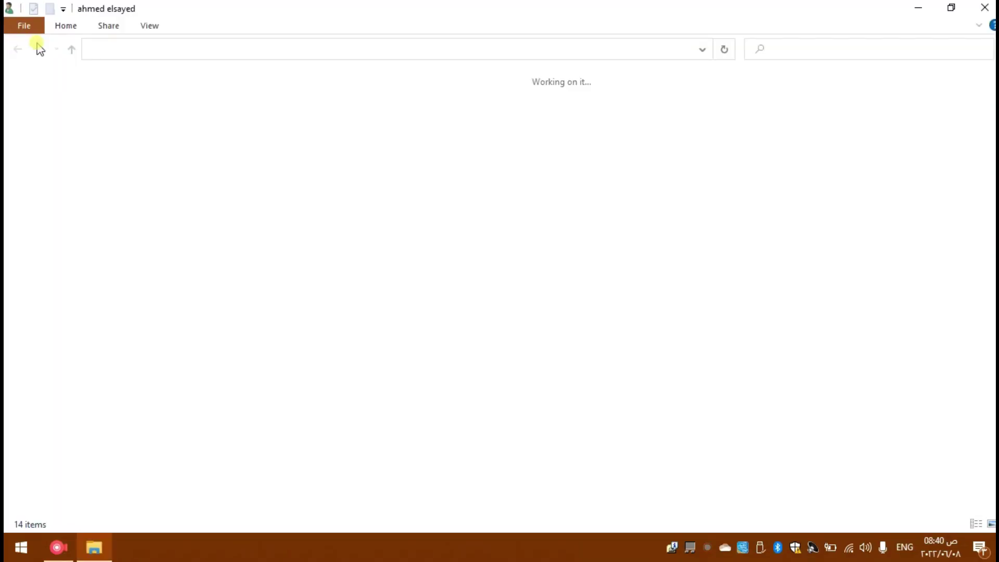
pyautogui.doubleClick(571, 106)
pyautogui.doubleClick(284, 151)
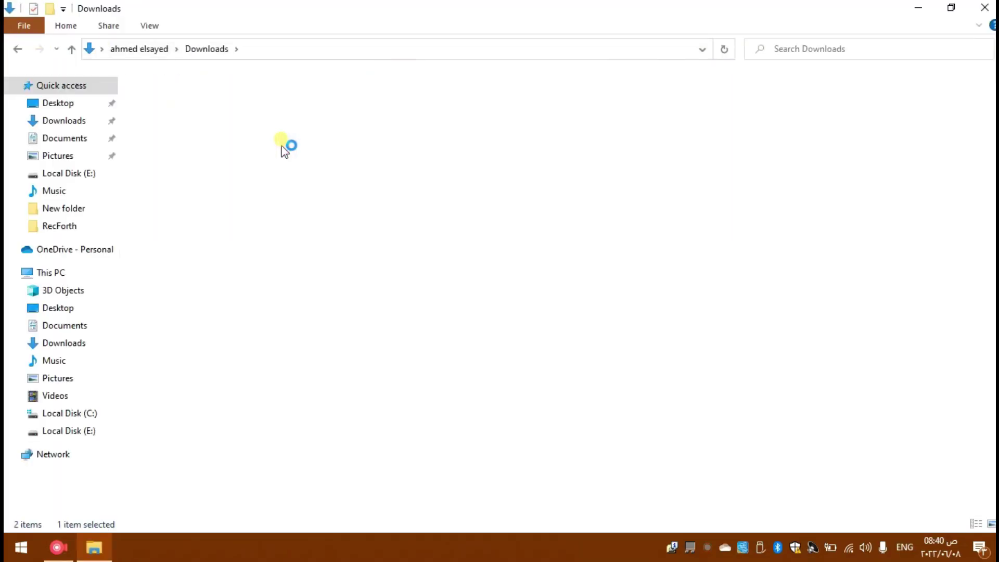
pyautogui.click(158, 97)
pyautogui.doubleClick(157, 97)
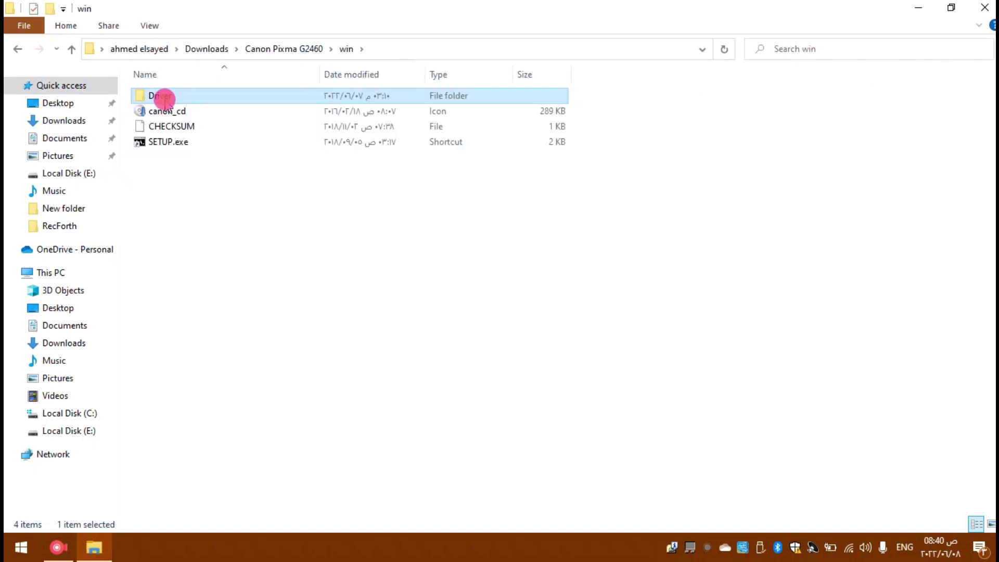
pyautogui.doubleClick(162, 98)
pyautogui.click(154, 160)
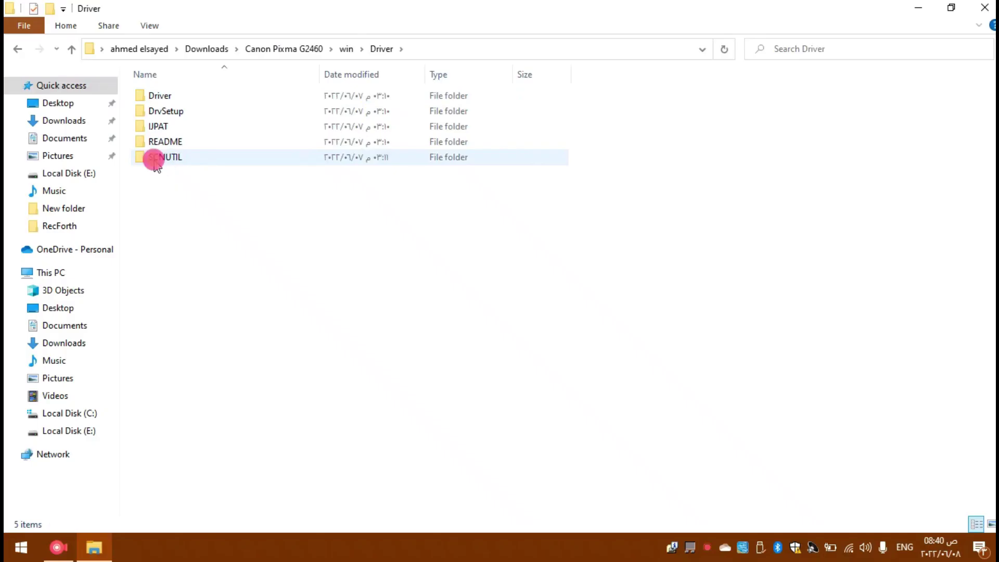
pyautogui.doubleClick(155, 160)
pyautogui.click(153, 97)
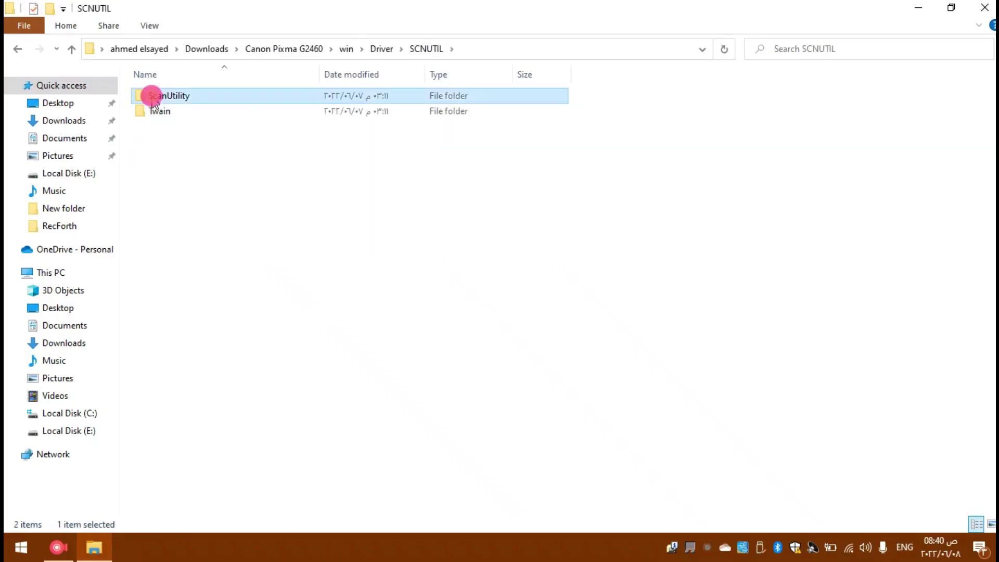
pyautogui.doubleClick(153, 96)
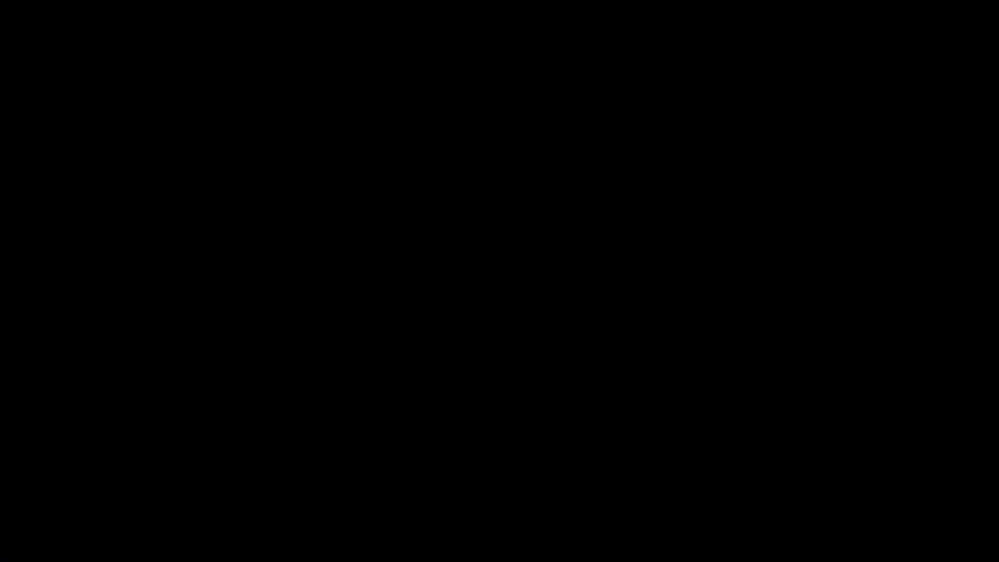
pyautogui.doubleClick(165, 188)
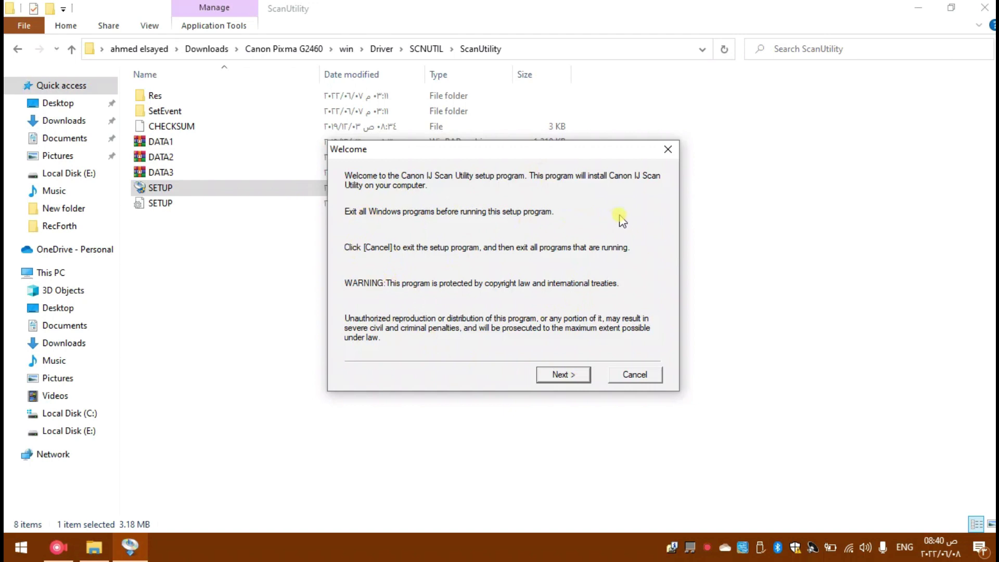
# Install Canon IJ Scan Utility, accepting its license agreement, and close the setup program and the folder window.
pyautogui.click(572, 375)
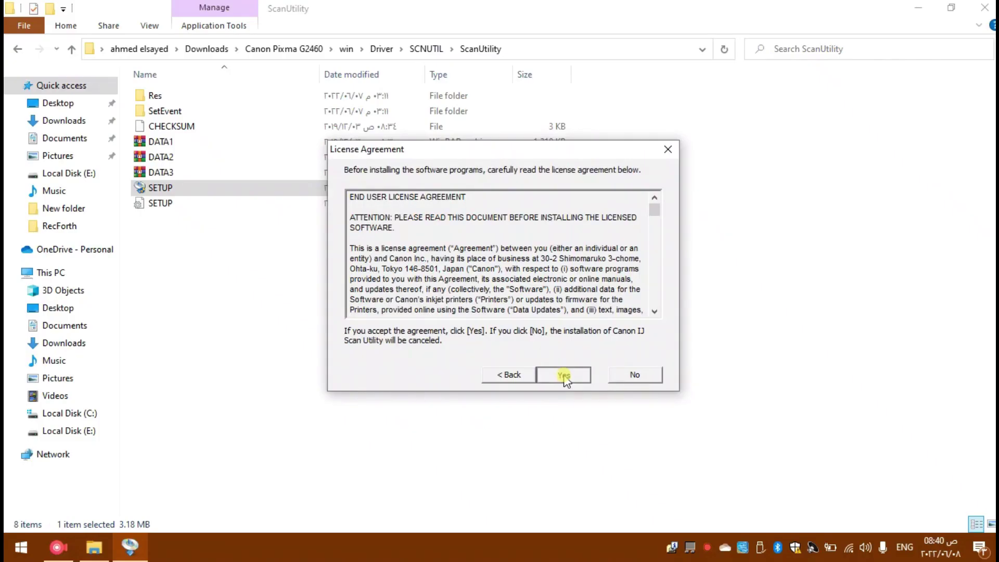
pyautogui.click(564, 375)
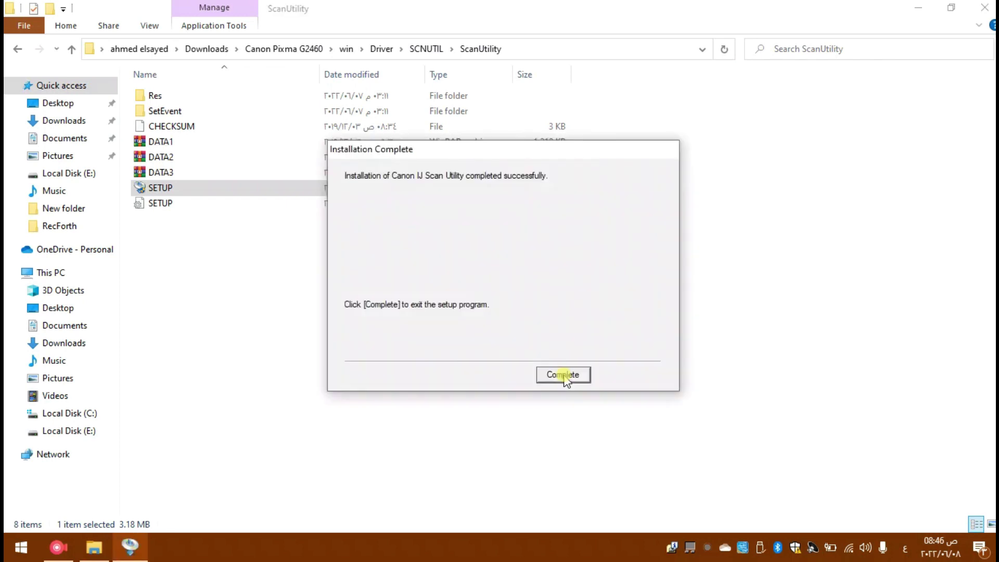
pyautogui.click(565, 375)
pyautogui.click(985, 7)
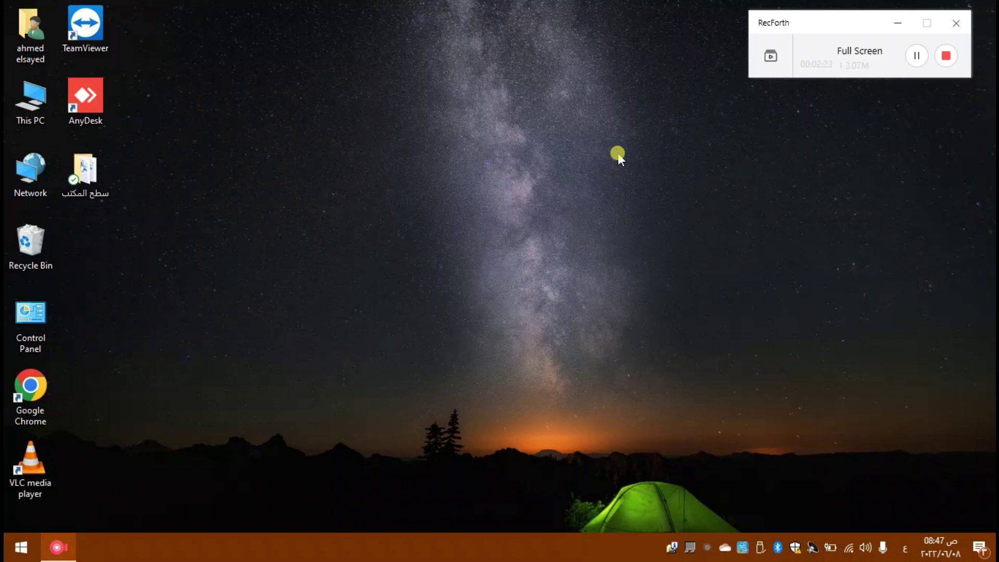
# Check for the Canon G2060 series printer under Devices and Printers in Control Panel, and close the window.
pyautogui.doubleClick(39, 308)
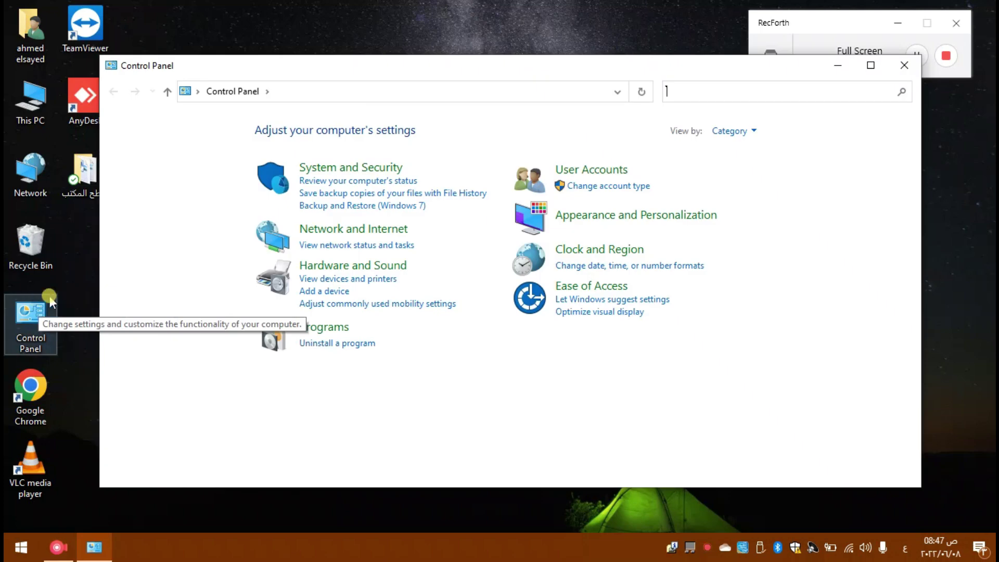
pyautogui.click(311, 281)
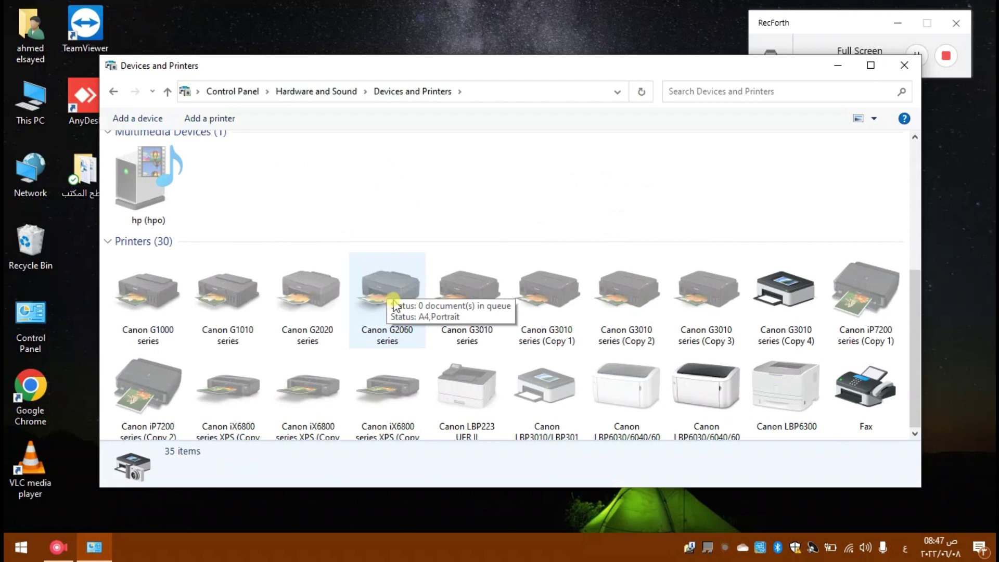
pyautogui.hotkey('alt', 'F4')
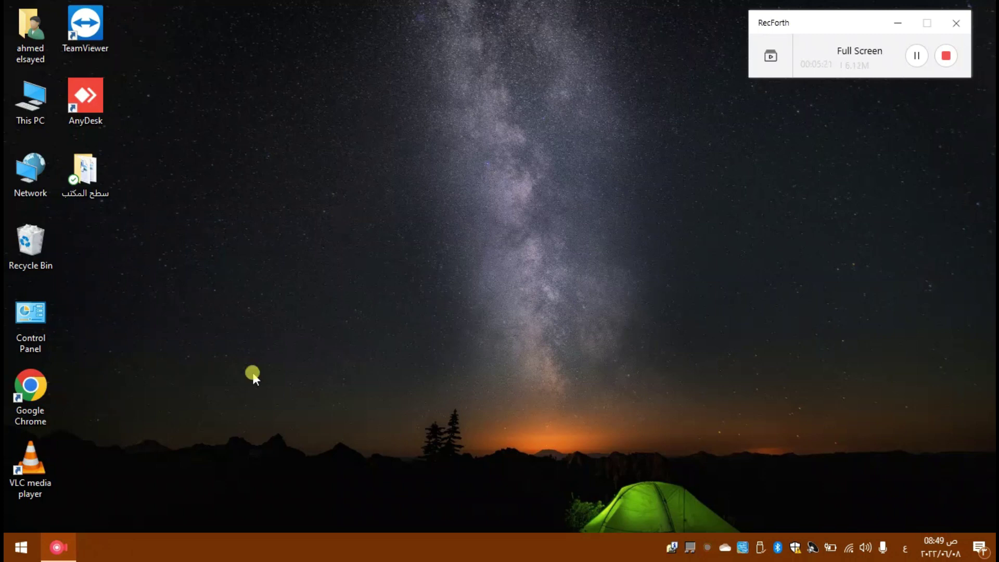
# Place an IJ Scan Utility shortcut on the desktop from the Canon Utilities folder of the Start menu.
pyautogui.click(20, 551)
pyautogui.scroll(4, 95, 210)
pyautogui.scroll(-4, 95, 249)
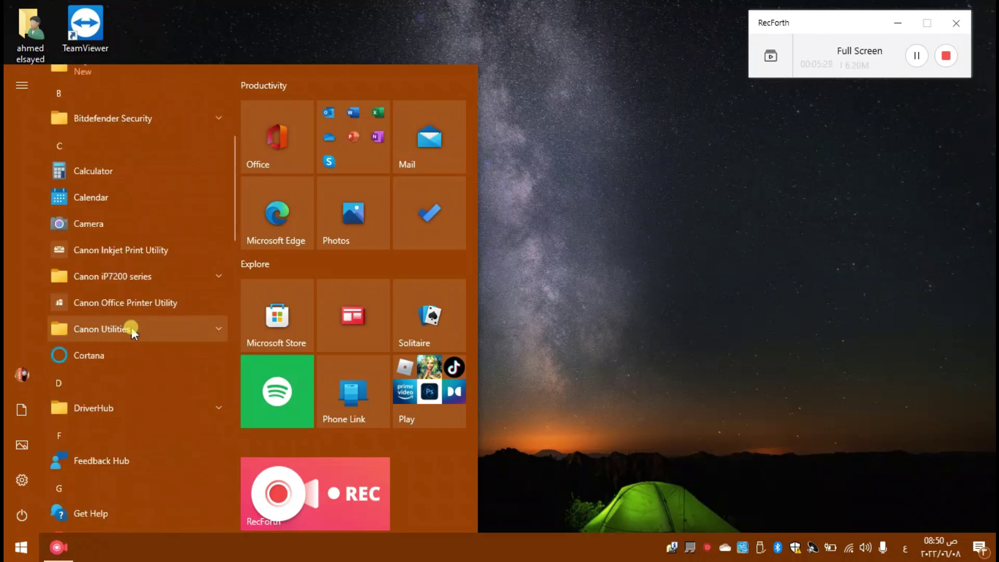
pyautogui.click(131, 327)
pyautogui.moveTo(90, 361); pyautogui.dragTo(677, 281)
pyautogui.moveTo(100, 250); pyautogui.dragTo(101, 251)
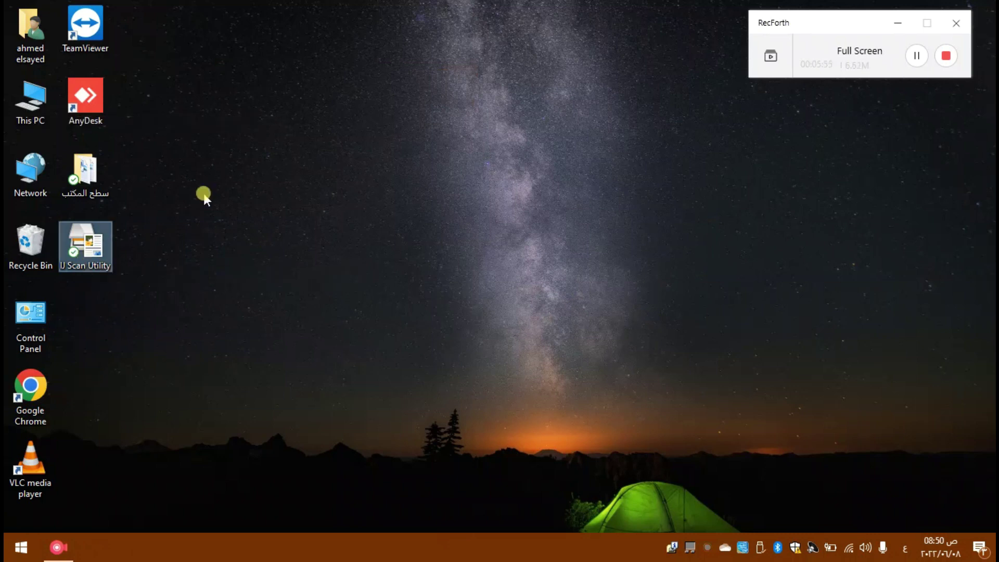
# Try to create a desktop link to the SCANUTILITY application from C:\Program Files (x86)\Canon\IJ Scan Utility.
pyautogui.press('super+e')
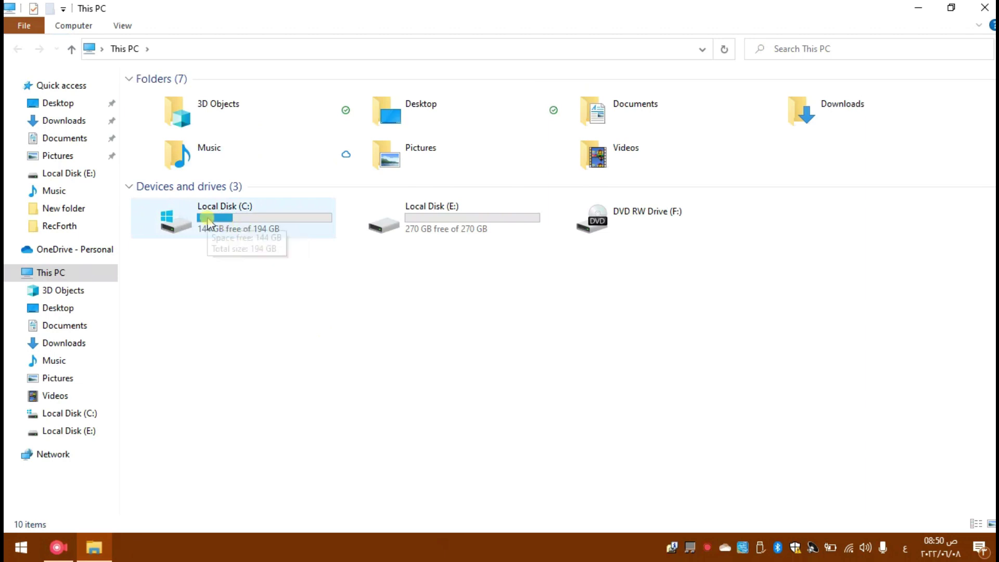
pyautogui.doubleClick(205, 215)
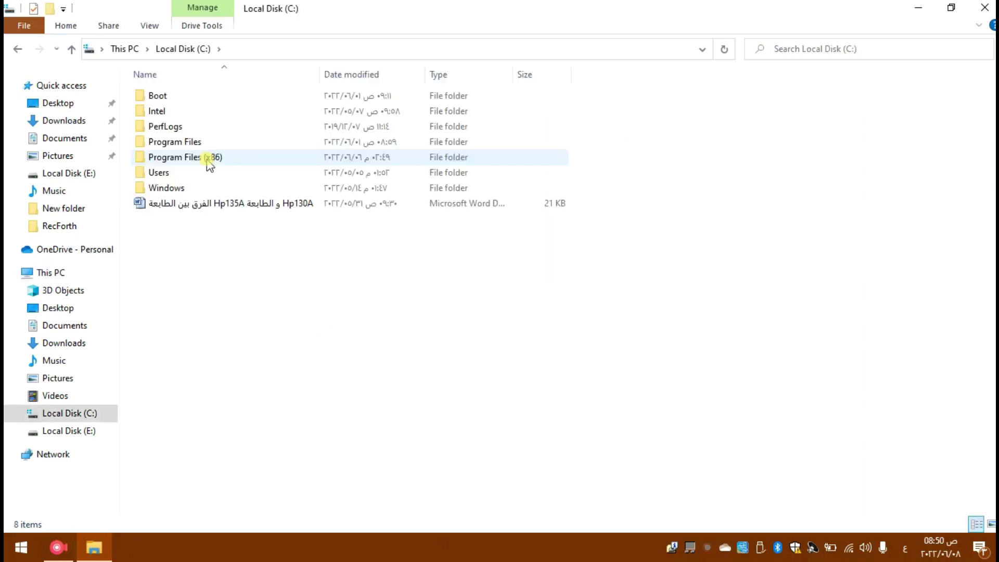
pyautogui.doubleClick(190, 159)
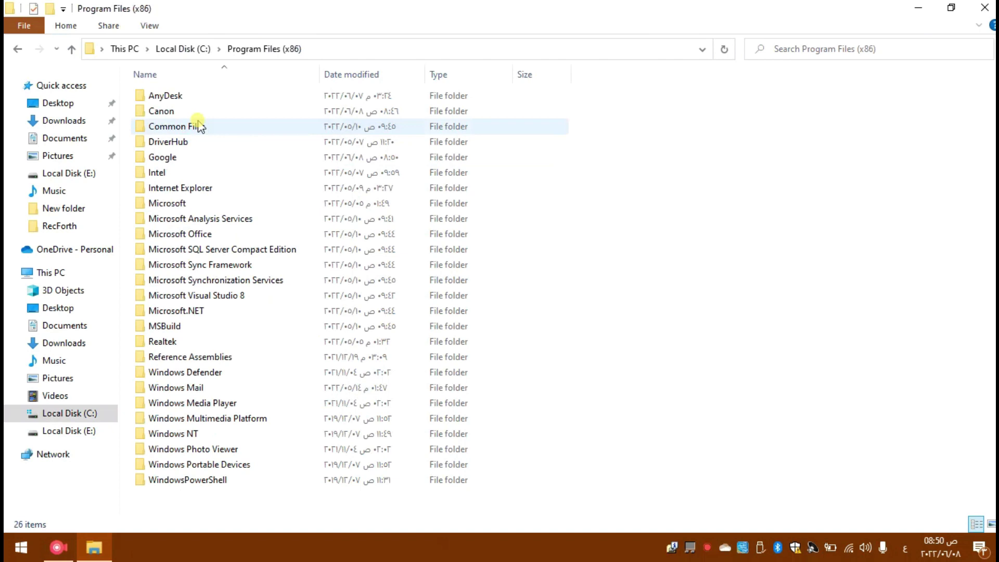
pyautogui.doubleClick(174, 109)
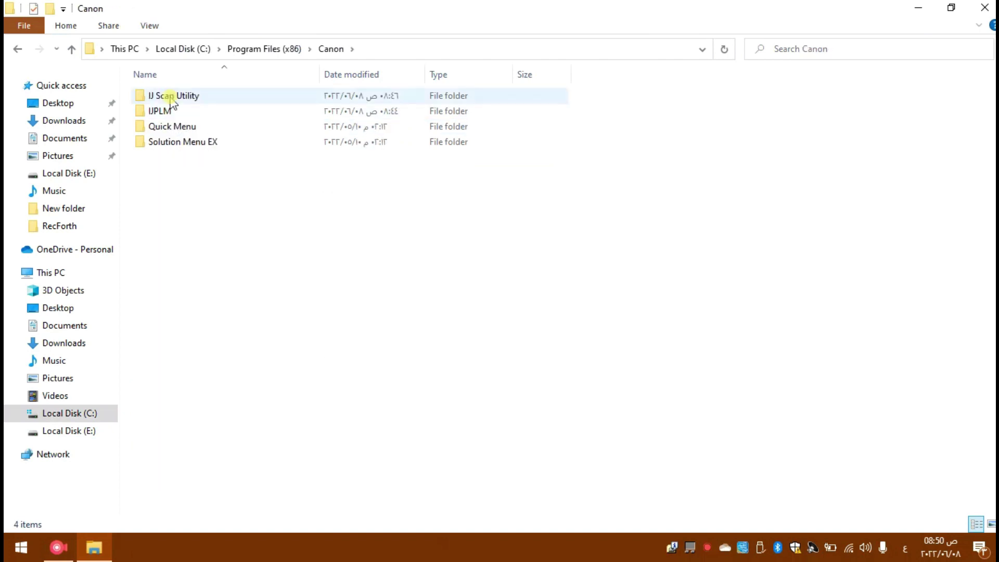
pyautogui.doubleClick(172, 99)
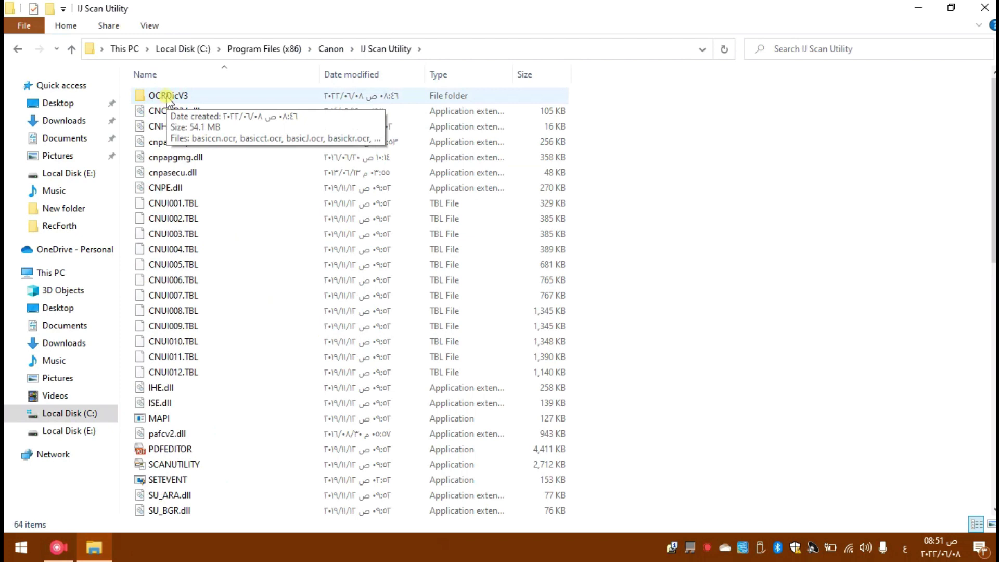
pyautogui.click(159, 466)
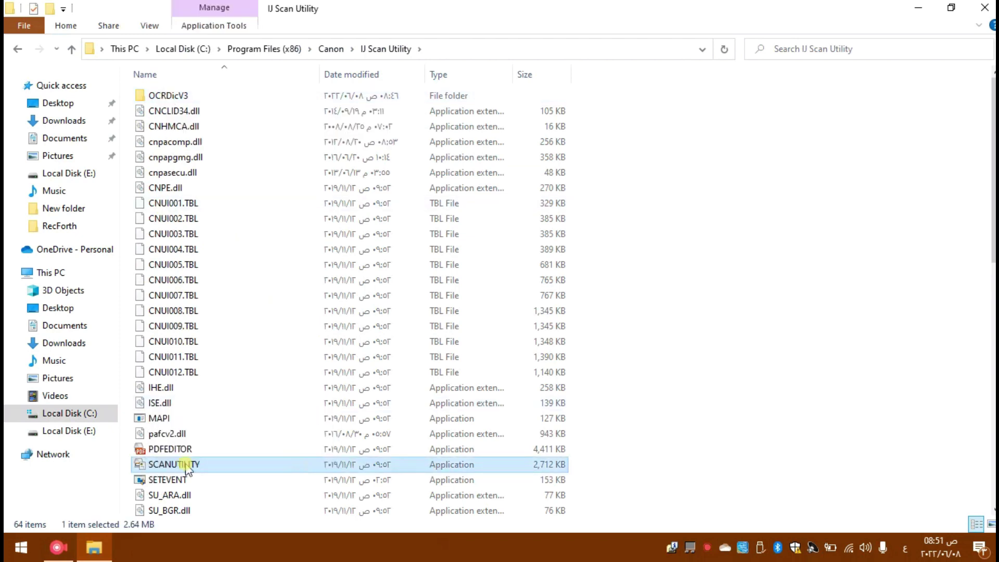
pyautogui.doubleClick(156, 464)
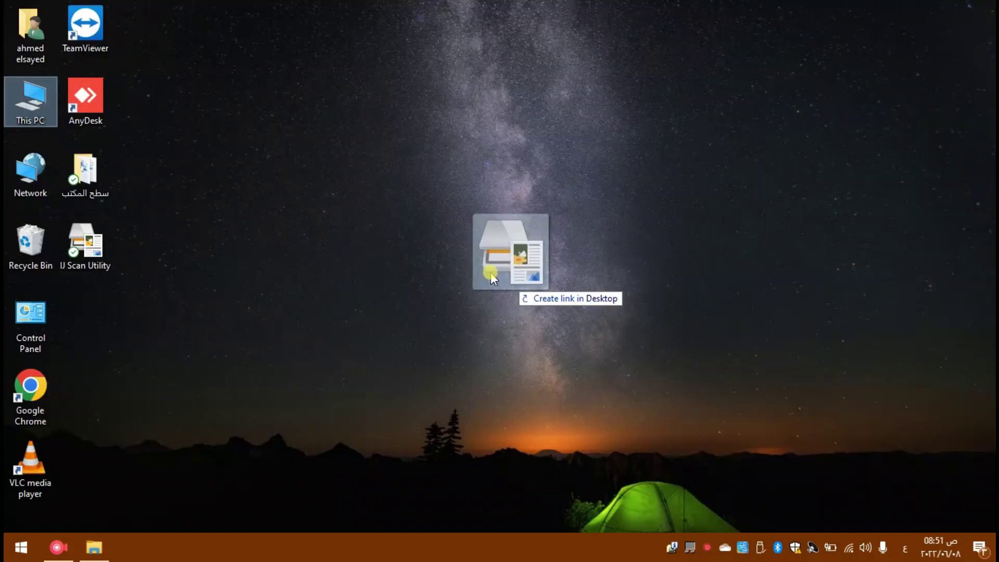
pyautogui.moveTo(491, 272); pyautogui.dragTo(478, 270)
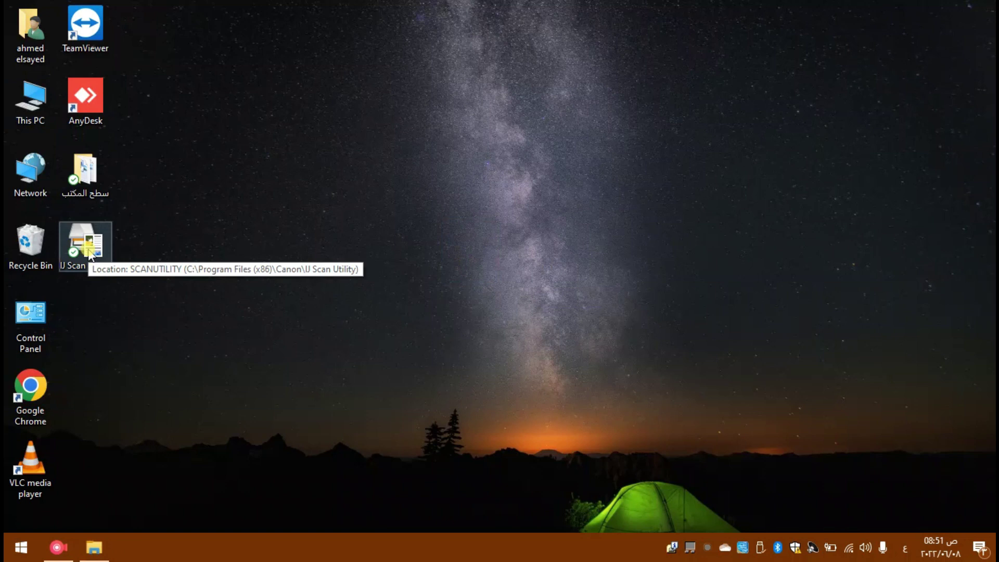
# Launch IJ Scan Utility from the desktop and scan a document with Canon G2060 series as the product.
pyautogui.doubleClick(88, 257)
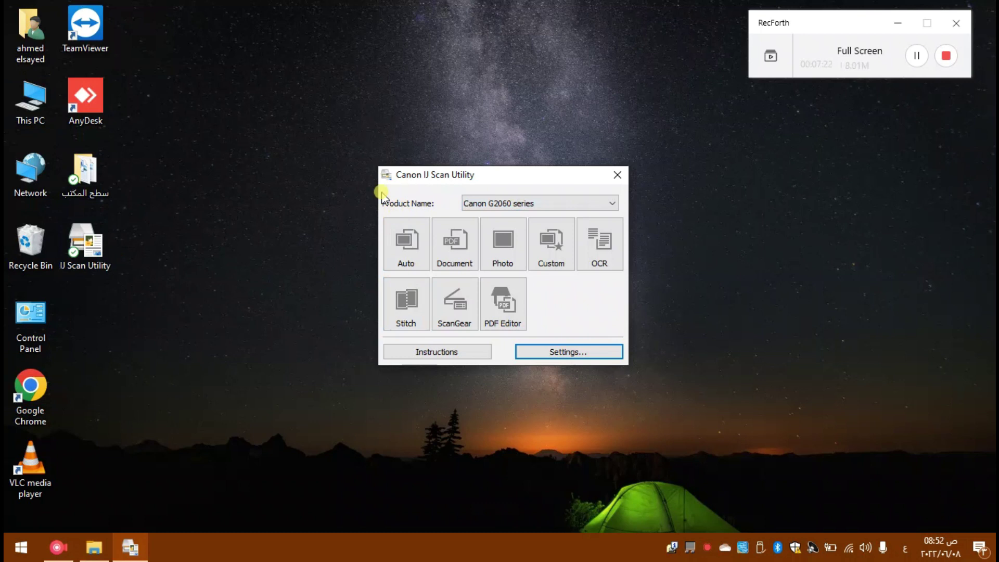
pyautogui.click(485, 204)
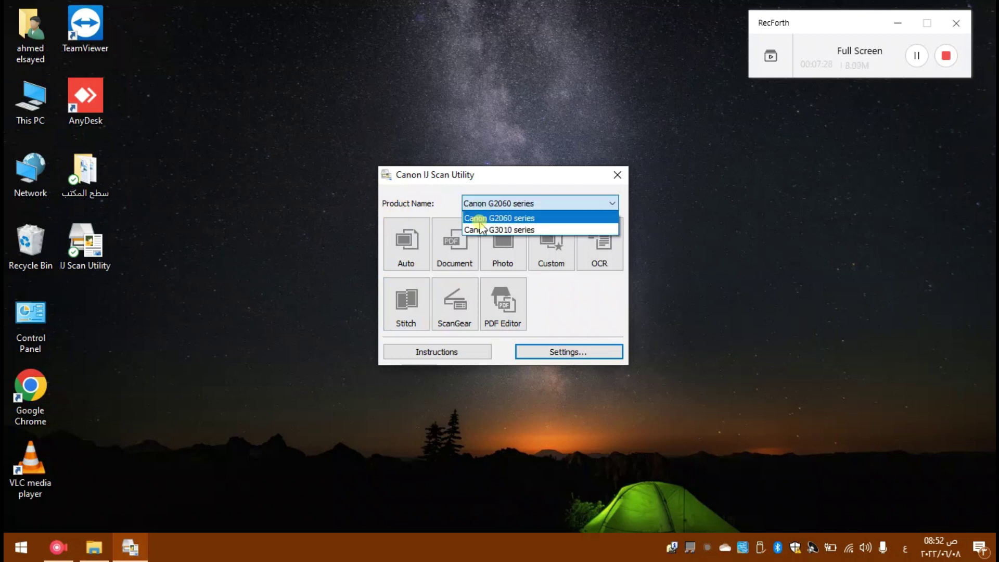
pyautogui.click(508, 218)
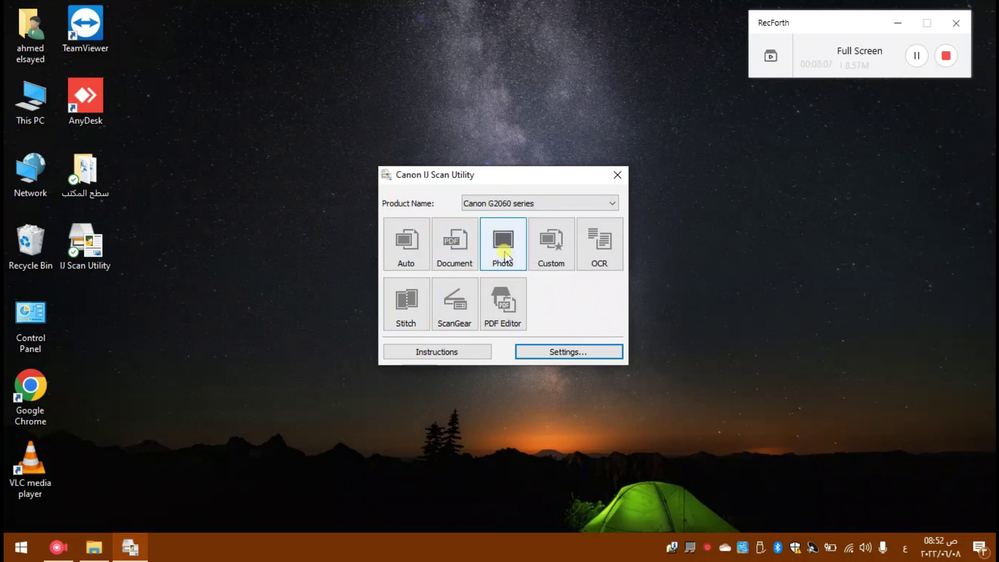
pyautogui.click(457, 254)
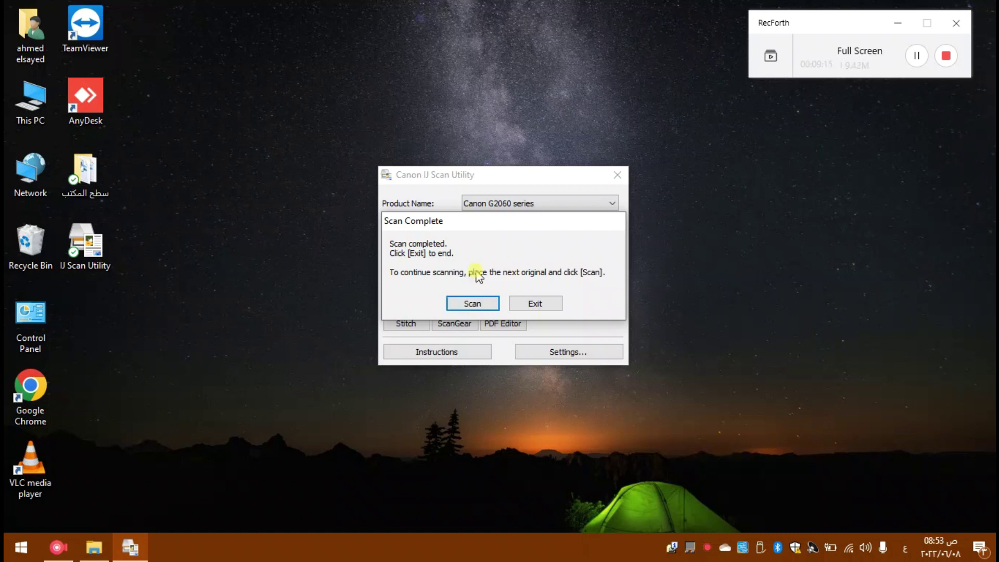
# End the scanning session without scanning another original, and minimize the scanned document IMG_20220608_0001 in Canon IJ PDF Editor.
pyautogui.click(537, 307)
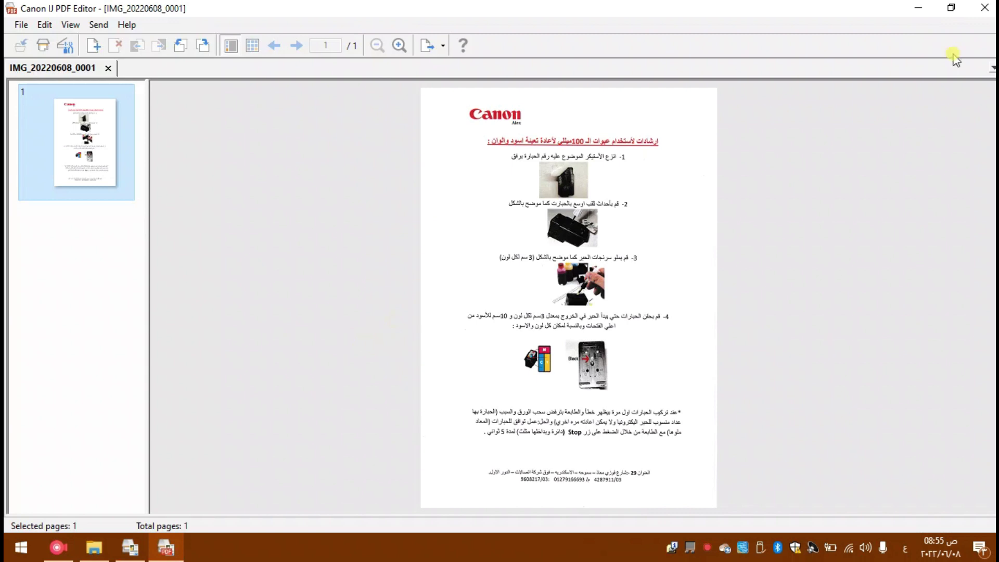
pyautogui.click(166, 548)
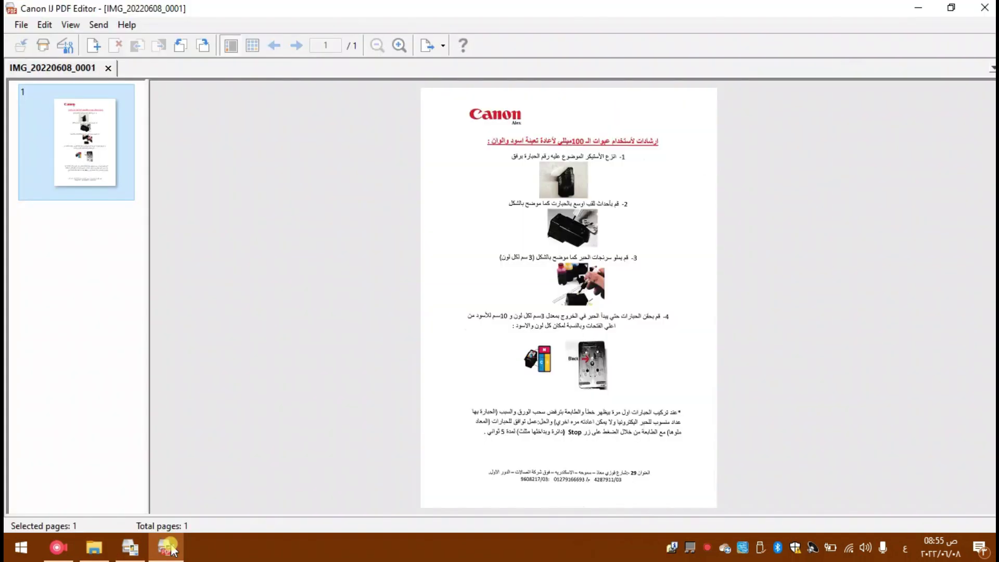
pyautogui.click(167, 547)
# View the scanned PDF IMG_20220608_0001 from the Documents folder of the user's personal folder, close it, and return to the Documents folder.
pyautogui.doubleClick(28, 26)
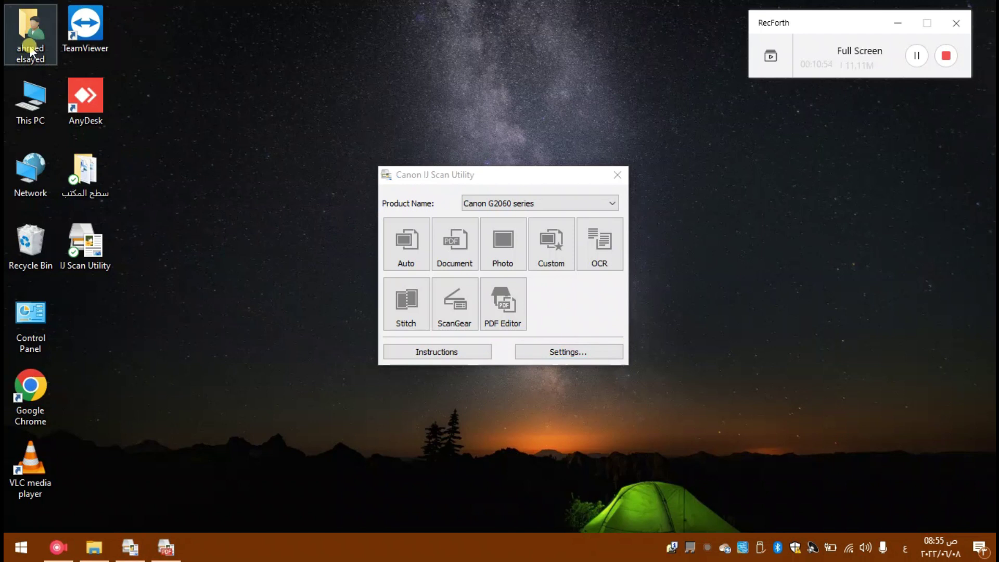
pyautogui.doubleClick(411, 112)
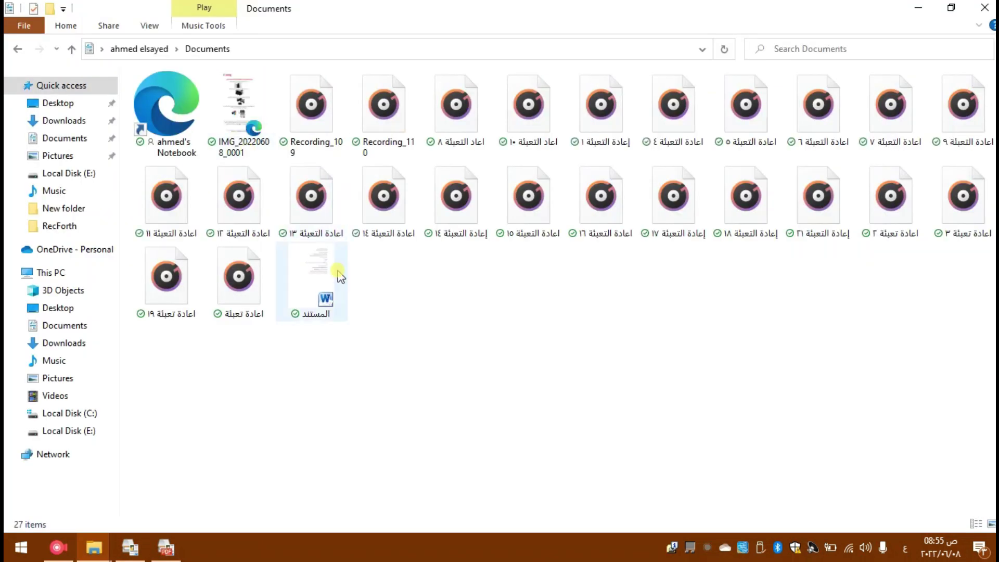
pyautogui.moveTo(261, 156)
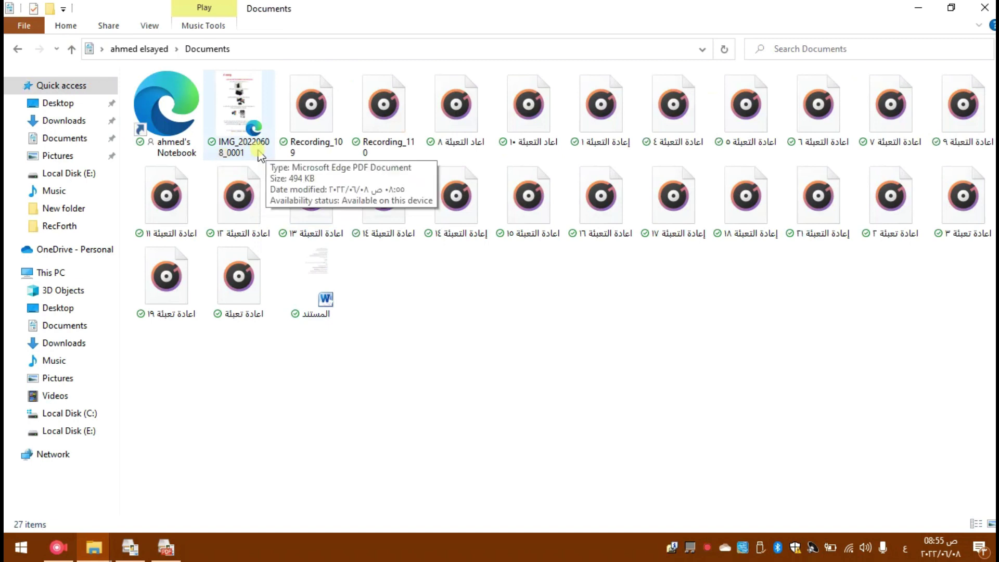
pyautogui.click(249, 127)
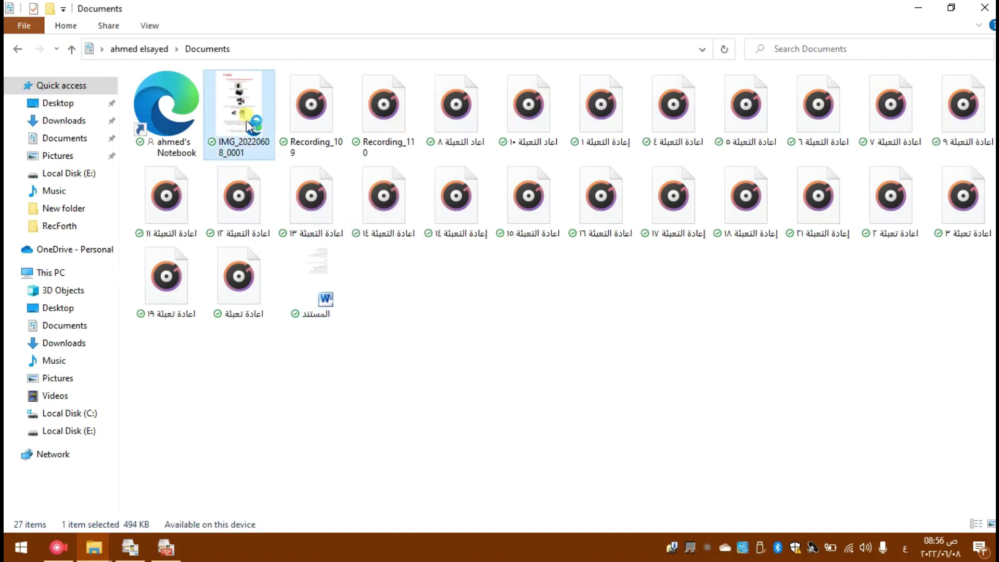
pyautogui.doubleClick(250, 127)
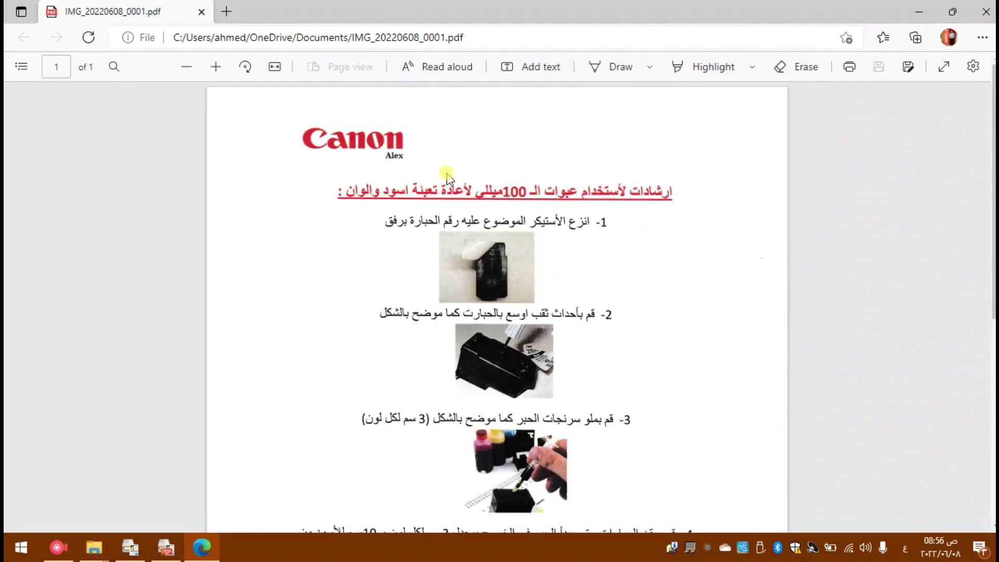
pyautogui.hotkey('alt', 'F4')
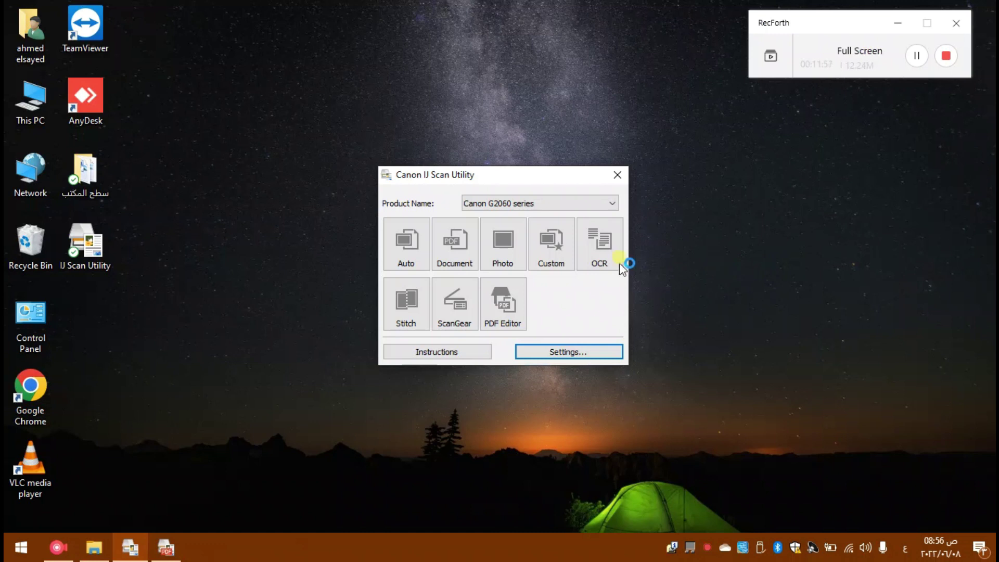
pyautogui.hotkey('alt', 'Tab')
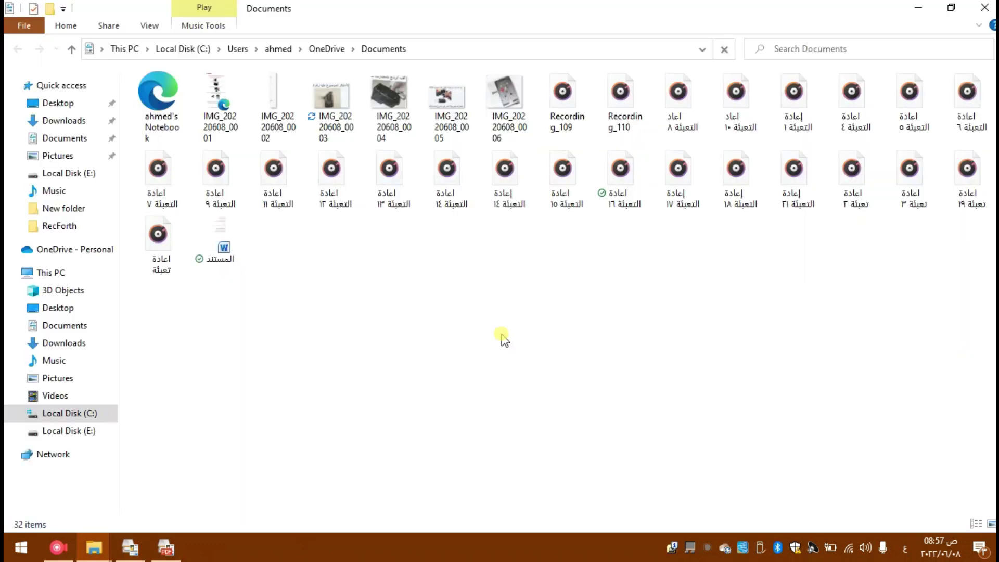